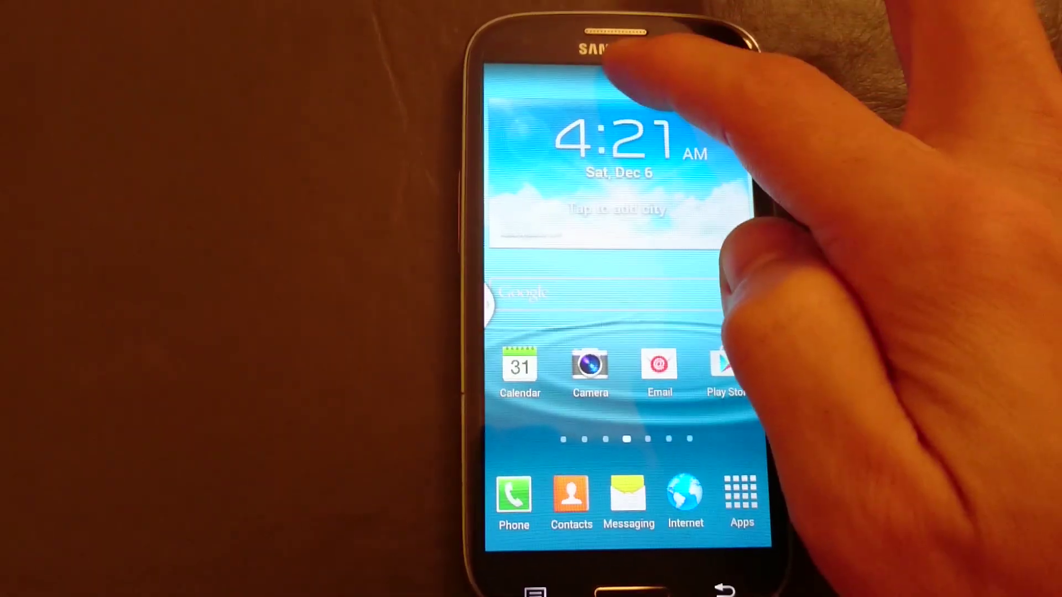
# Step: Pull down the notification shade to reveal the quick settings toggles
pyautogui.moveTo(631, 71); pyautogui.dragTo(630, 415)
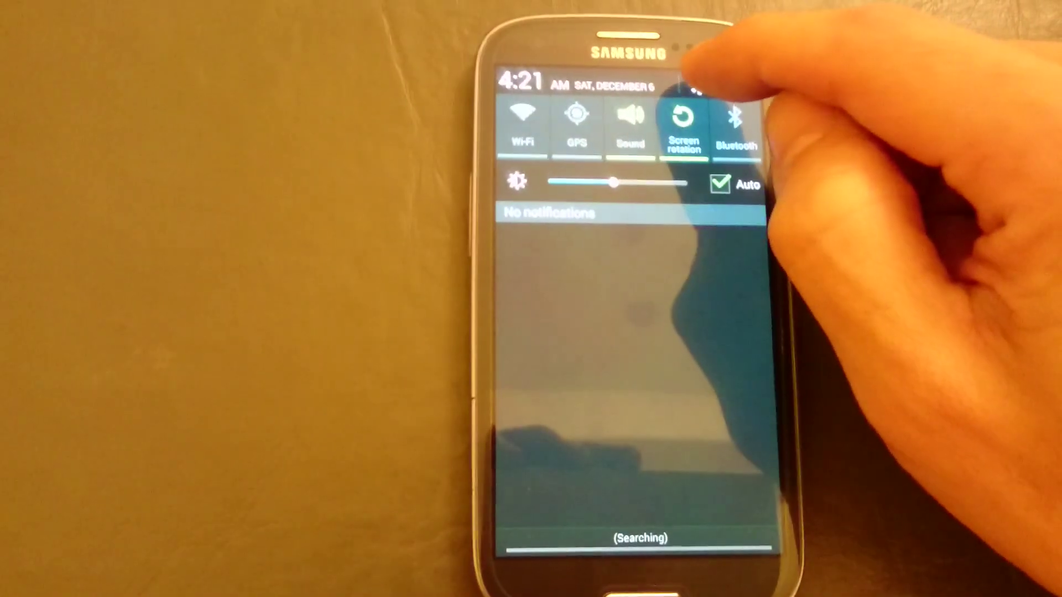
# Step: Open Settings from the notification shade's gear icon and go to More networks
pyautogui.click(701, 87)
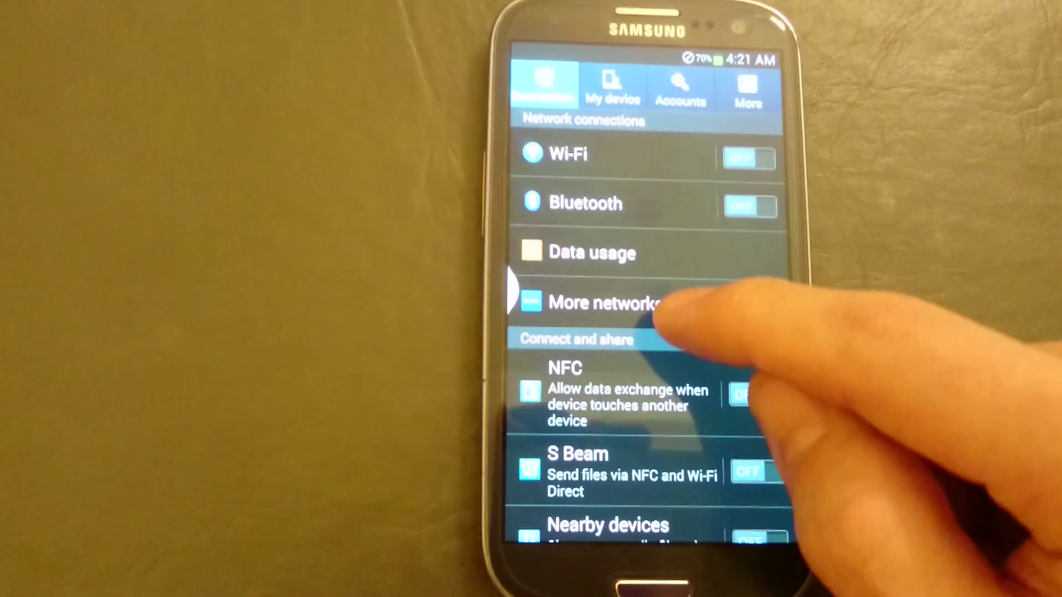
pyautogui.click(647, 308)
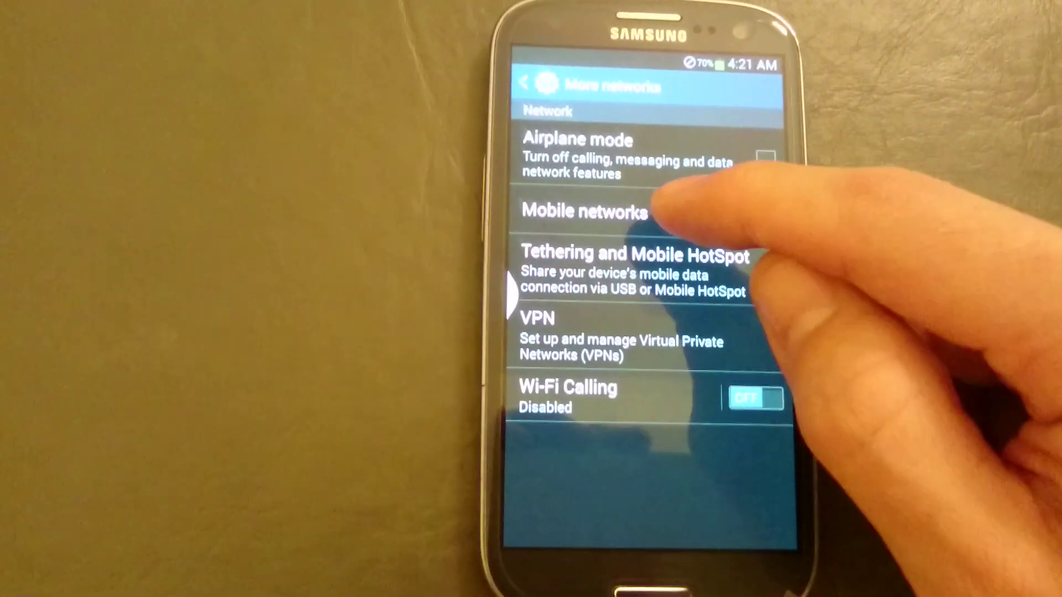
# Step: Open the Mobile networks page from More networks
pyautogui.click(631, 210)
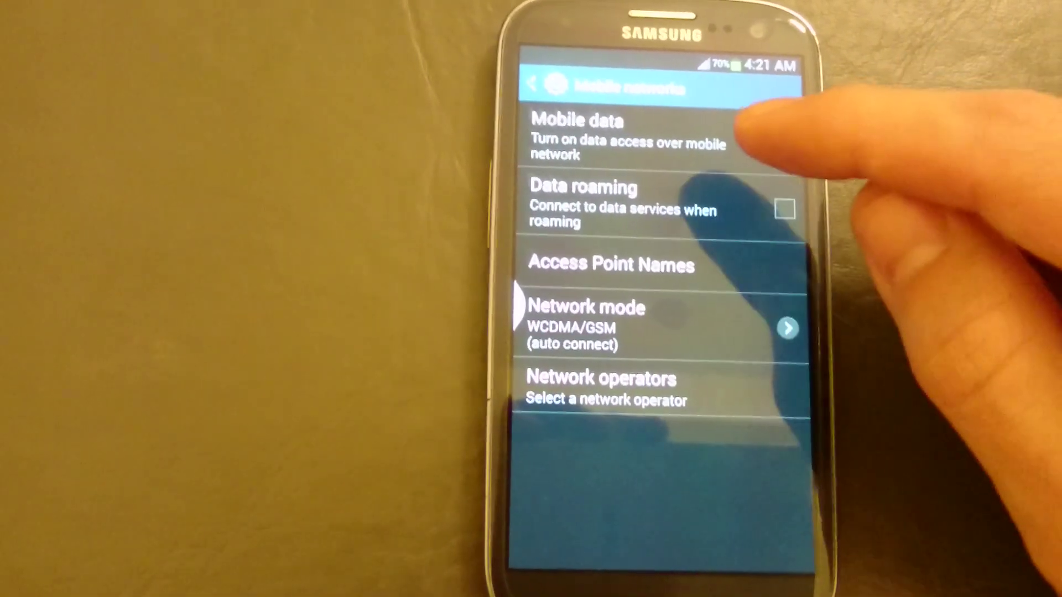
pyautogui.click(779, 141)
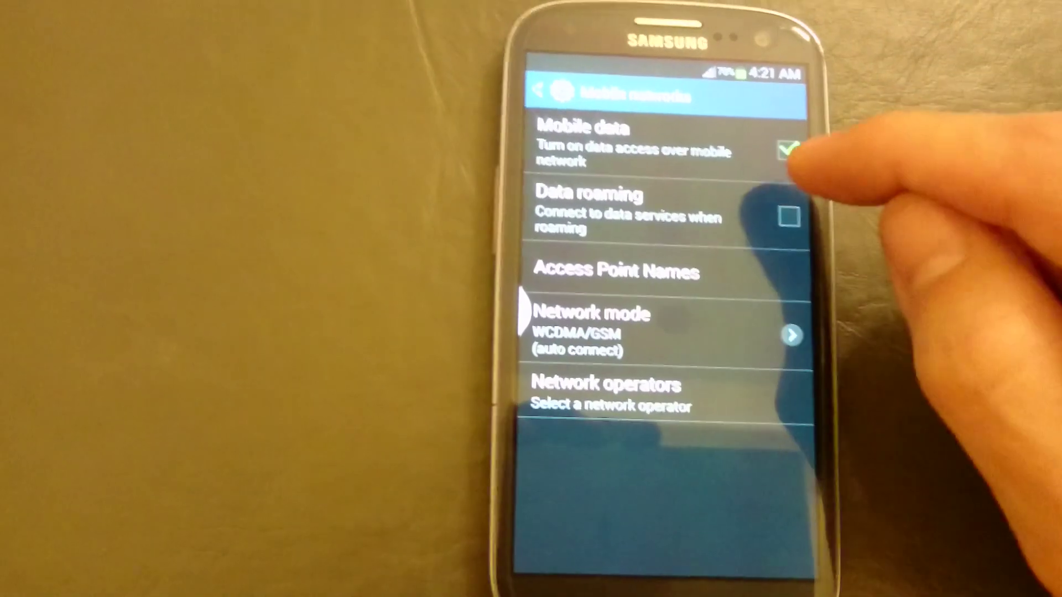
# Step: Uncheck Mobile data and confirm the dialog to disable it
pyautogui.click(785, 146)
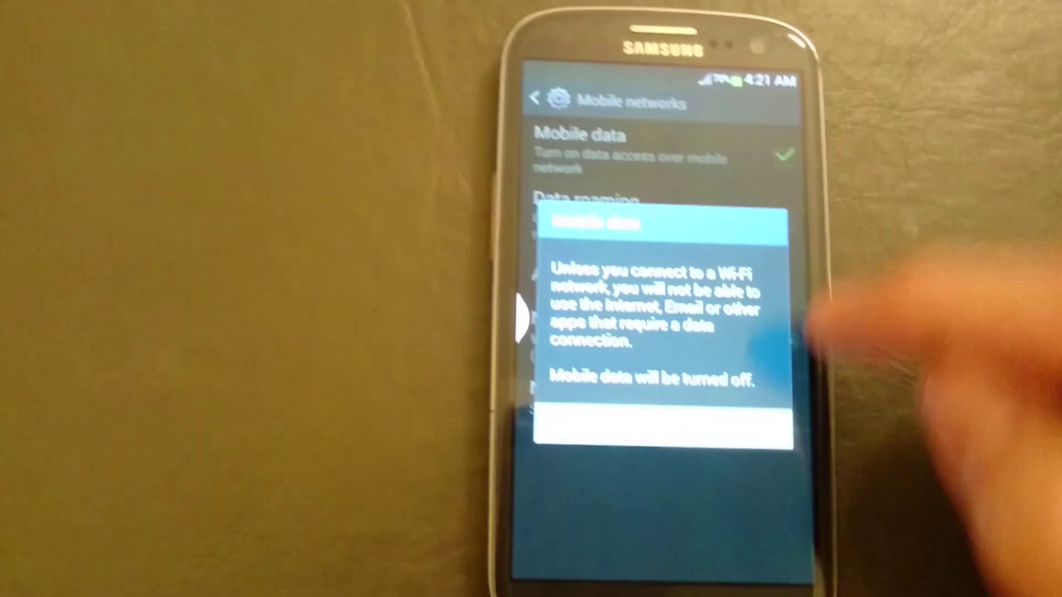
pyautogui.click(730, 421)
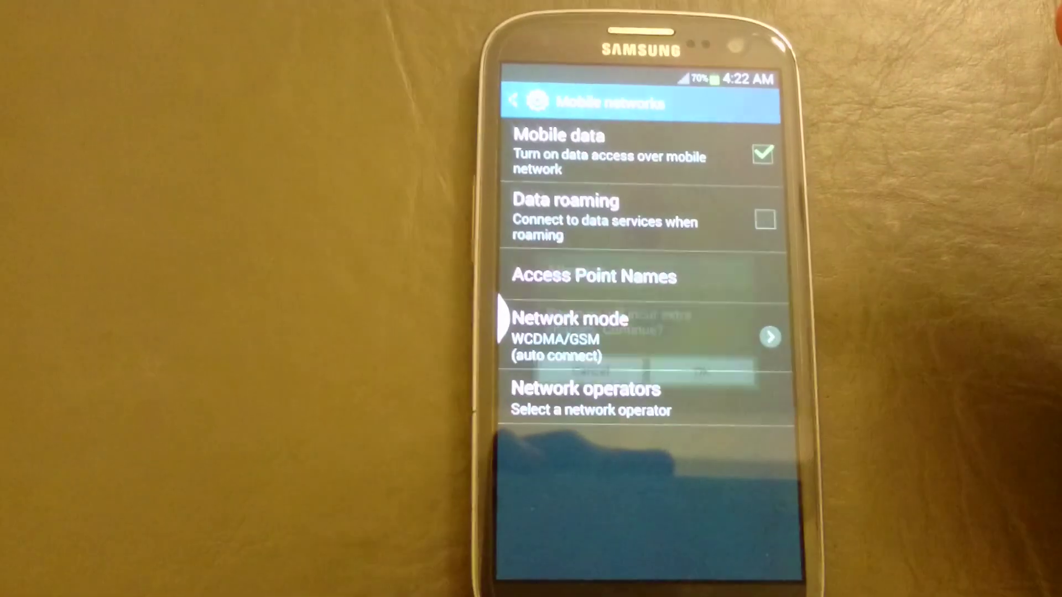
# Step: Check Data roaming and accept the extra roaming charges warning
pyautogui.click(759, 220)
pyautogui.click(689, 374)
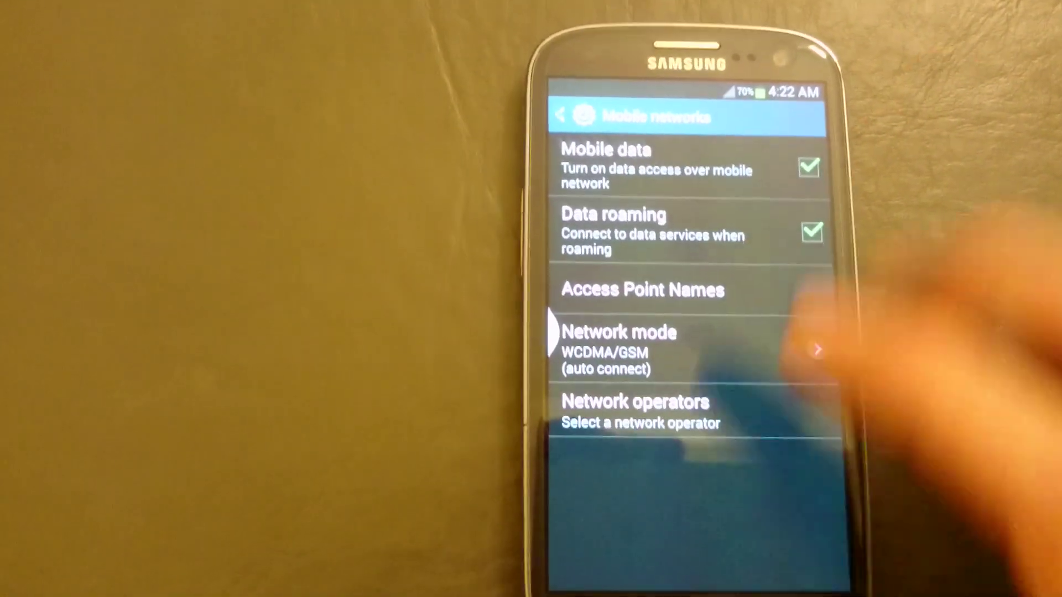
# Step: Exit Settings to the home screen with the Home button
pyautogui.press('Home')
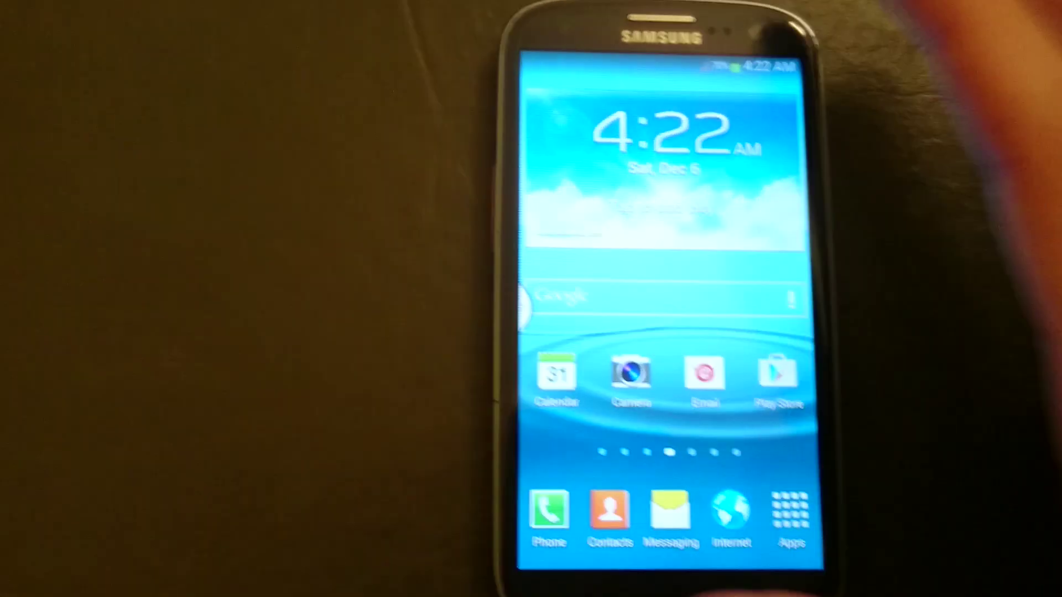